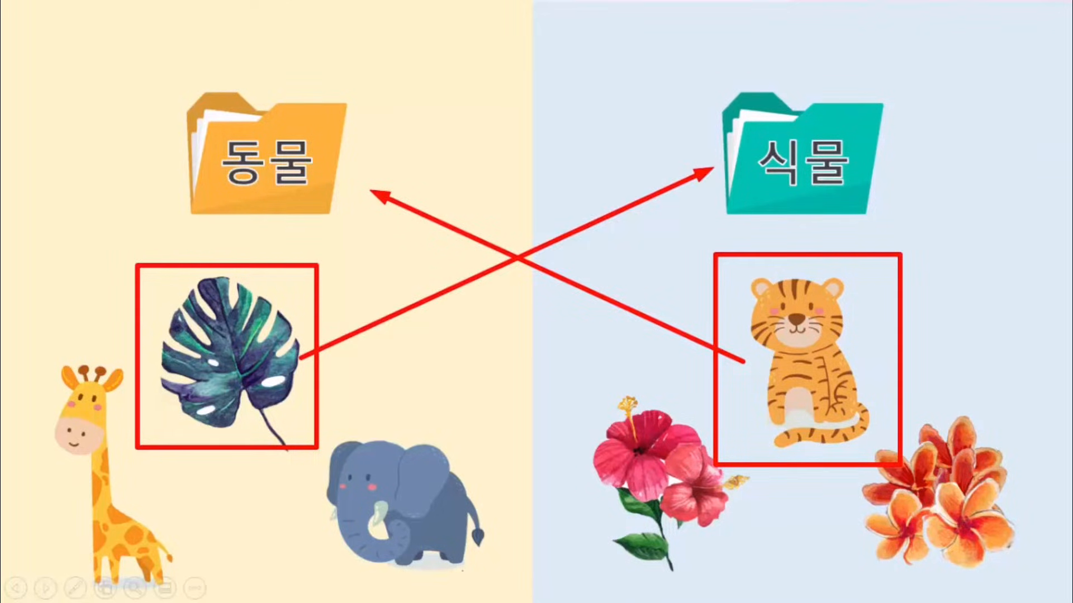
pyautogui.press('Right')
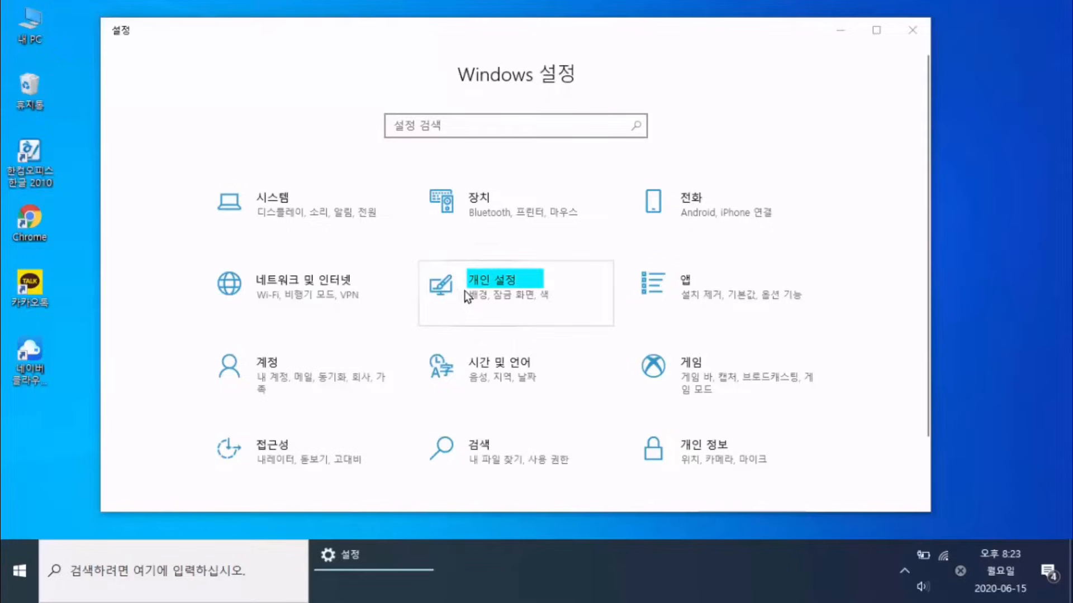
pyautogui.moveTo(464, 293); pyautogui.dragTo(556, 317)
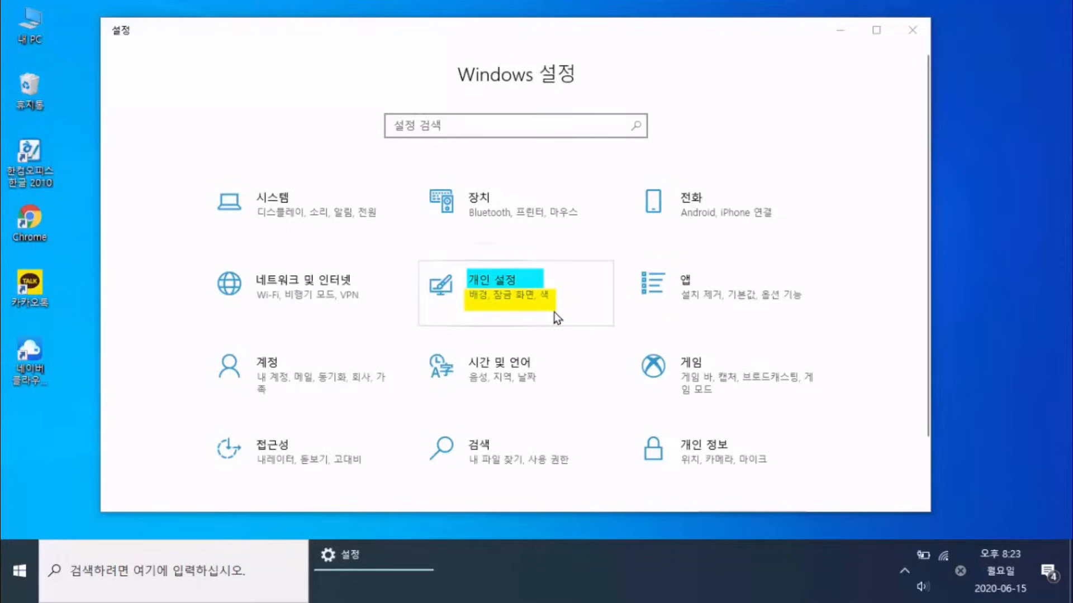
pyautogui.press('Escape')
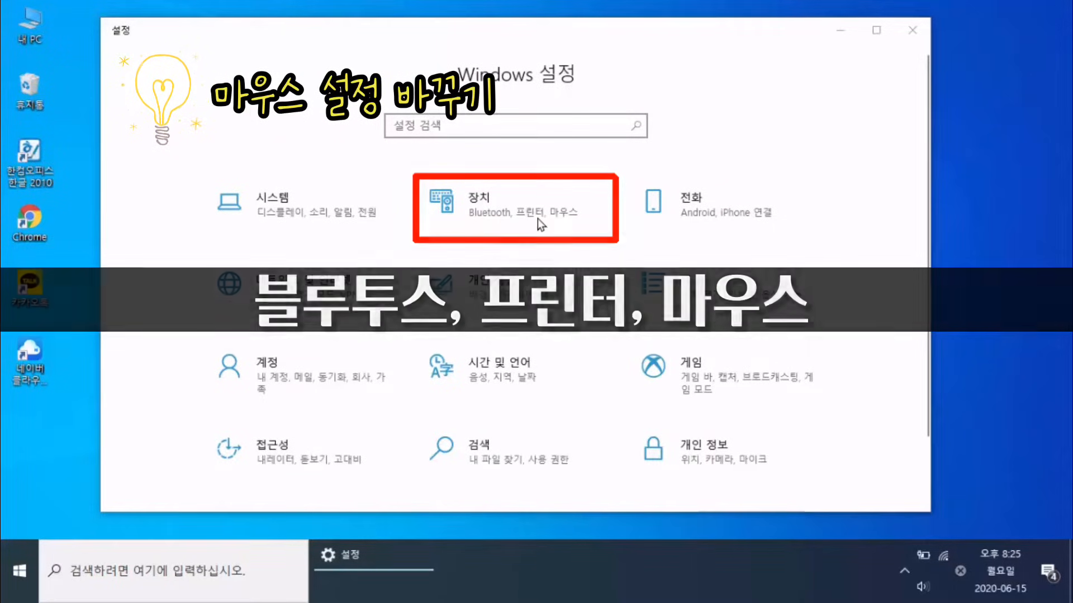
pyautogui.click(552, 215)
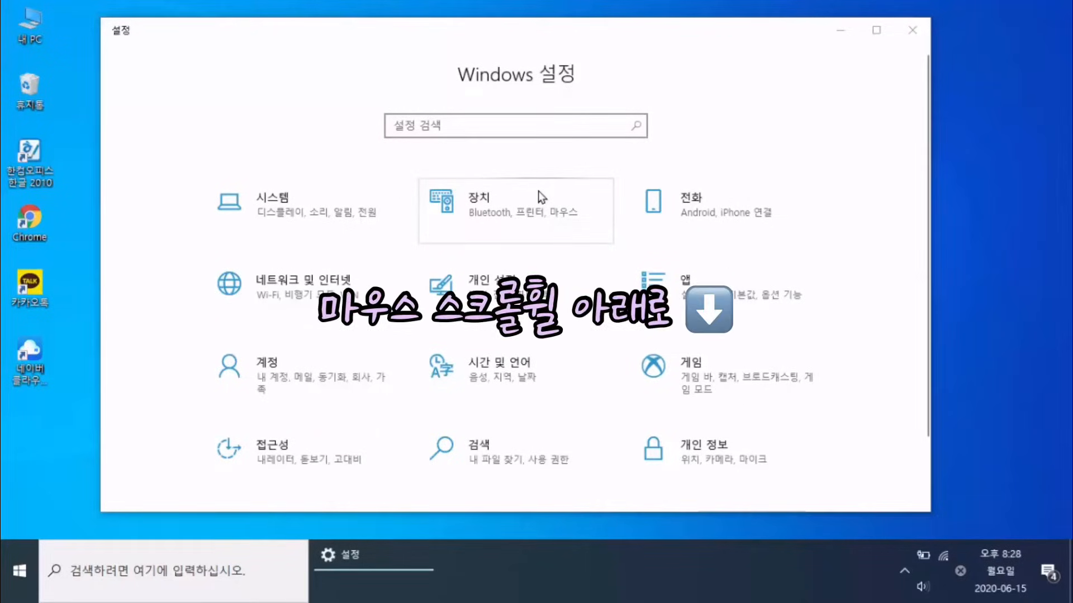
# - Look through the Windows Settings categories and open the 접근성 (Ease of Access) settings
pyautogui.scroll(-3, 538, 191)
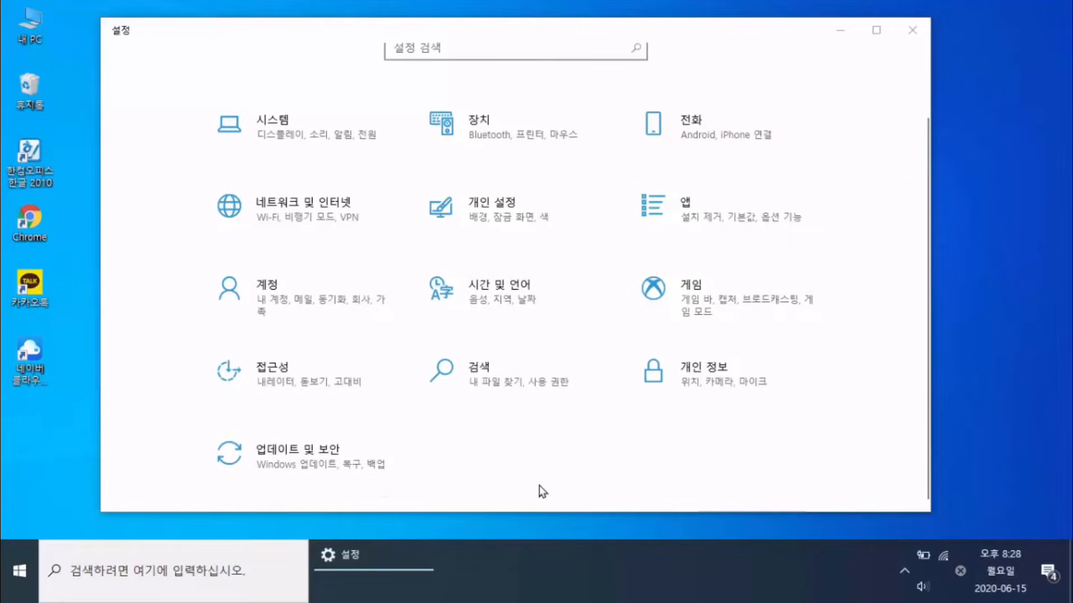
pyautogui.scroll(2, 528, 378)
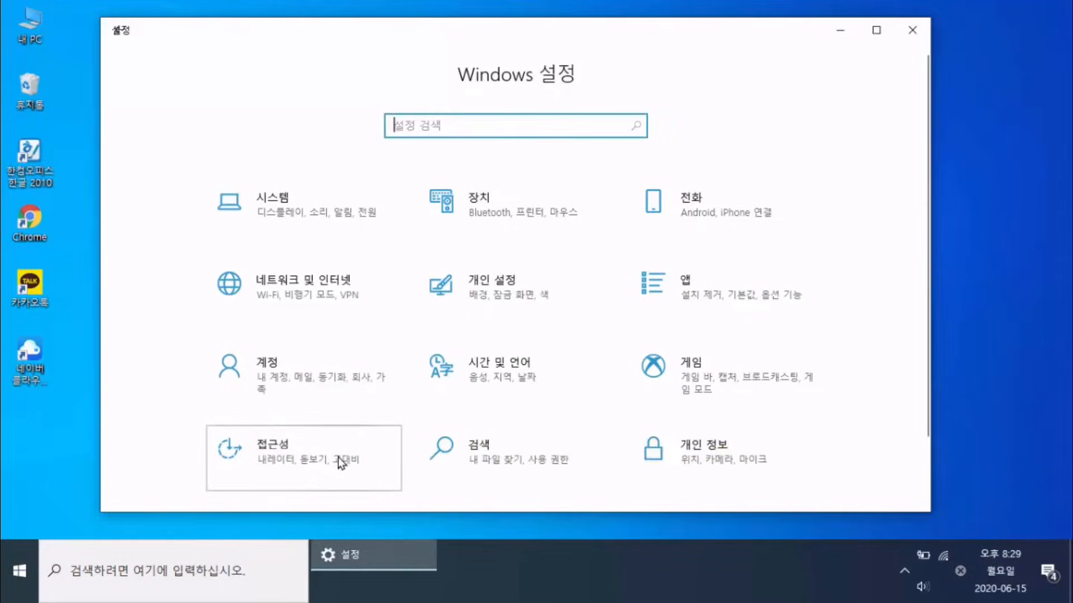
pyautogui.click(338, 458)
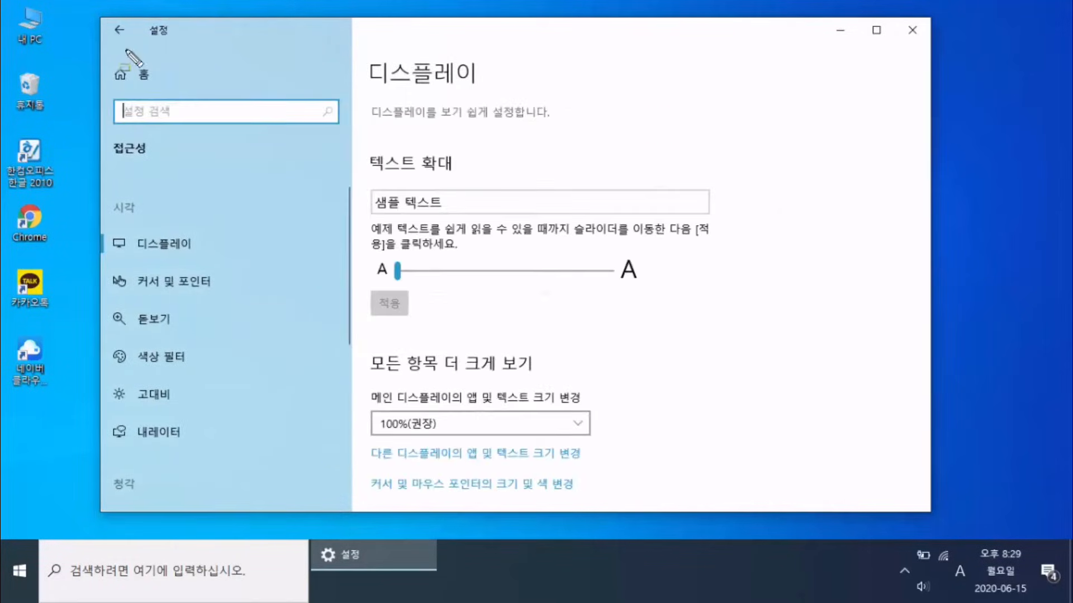
pyautogui.moveTo(747, 376); pyautogui.dragTo(906, 484)
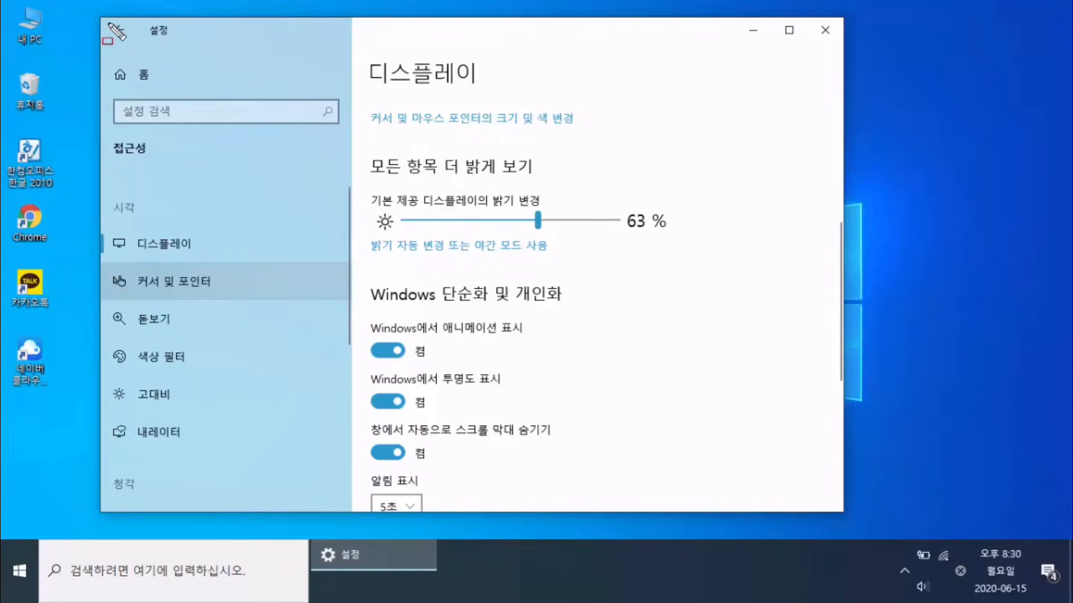
pyautogui.moveTo(109, 26)
pyautogui.mouseDown()
pyautogui.moveTo(175, 125)
pyautogui.moveTo(301, 427)
pyautogui.moveTo(358, 507)
pyautogui.mouseUp()
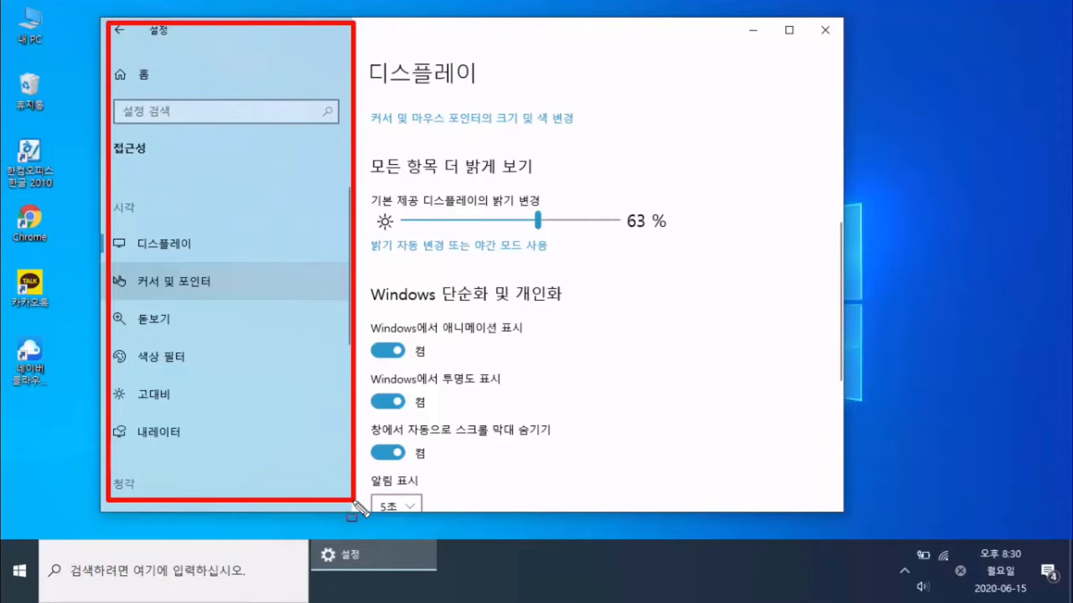
pyautogui.moveTo(366, 27)
pyautogui.mouseDown()
pyautogui.moveTo(631, 304)
pyautogui.moveTo(826, 485)
pyautogui.moveTo(830, 505)
pyautogui.mouseUp()
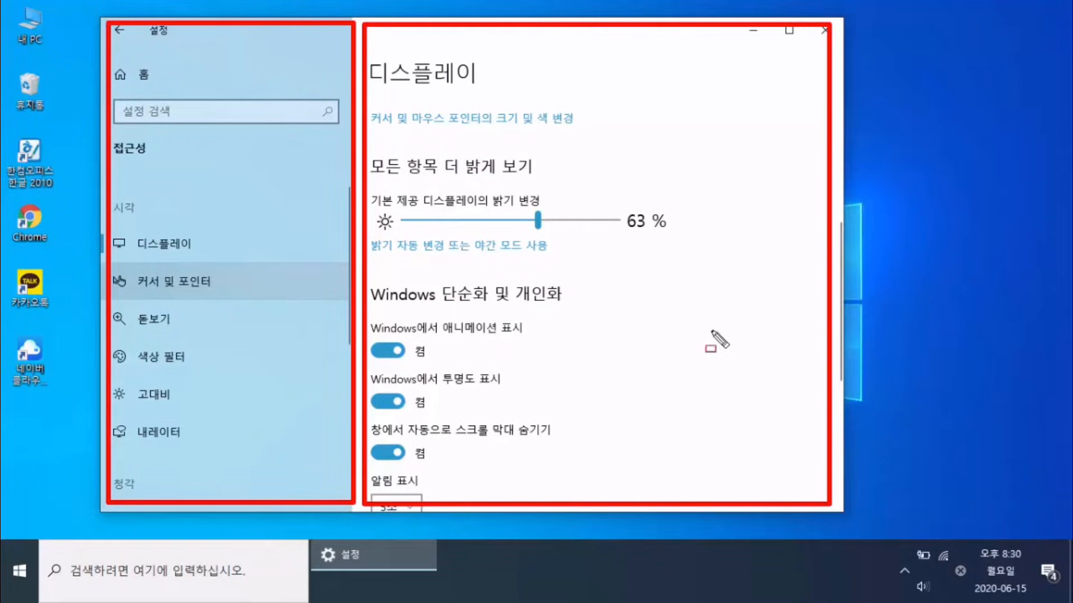
pyautogui.press('Escape')
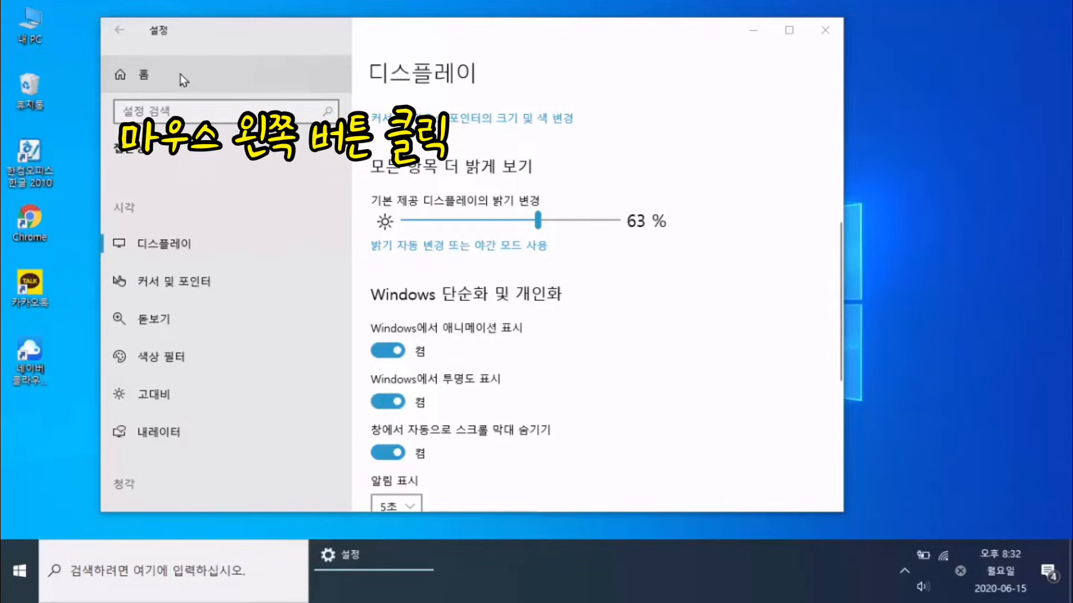
# - Return to the Settings home page, reopen the 접근성 category and go home again
pyautogui.click(179, 75)
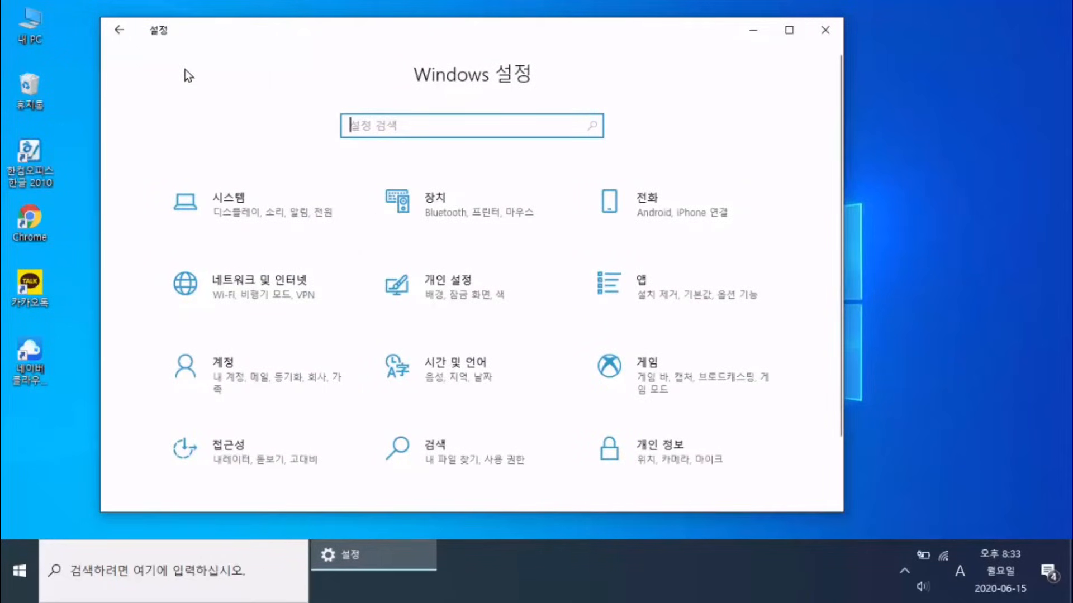
pyautogui.click(246, 435)
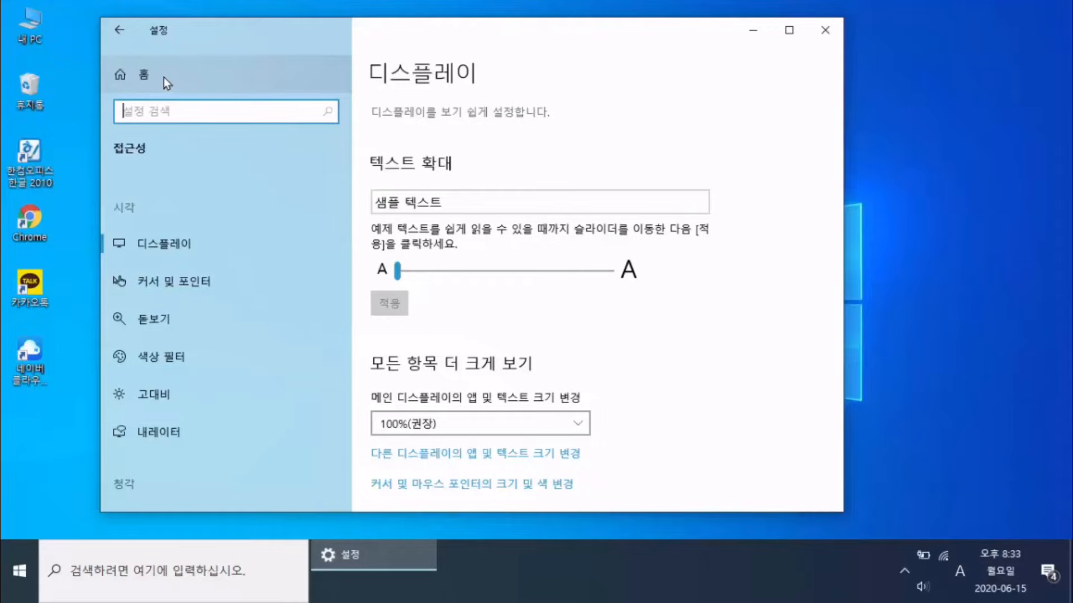
pyautogui.click(163, 77)
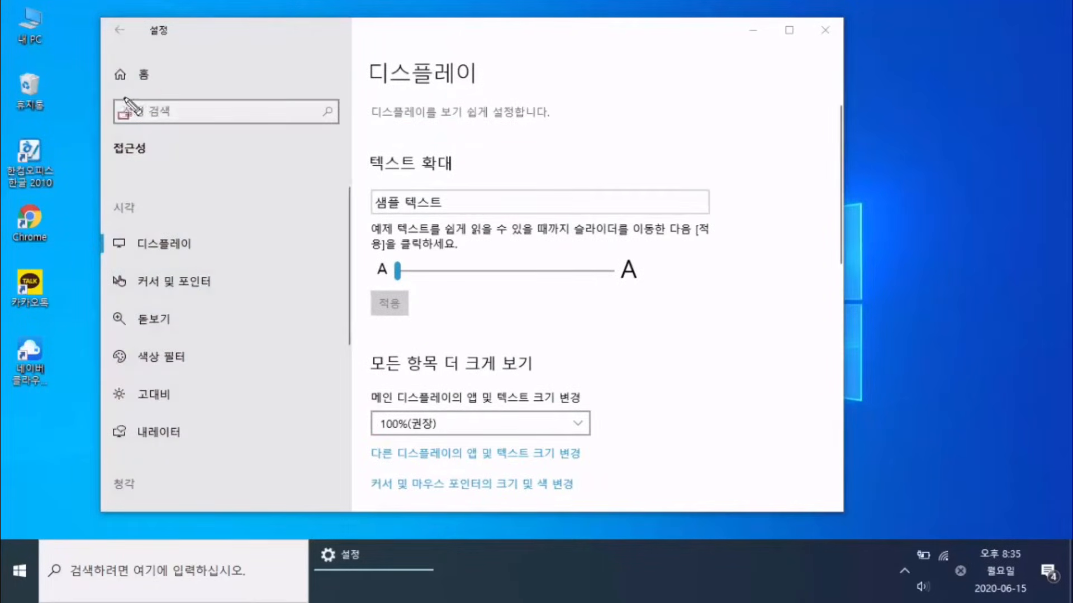
# - Search within Settings for "한컴"
pyautogui.moveTo(106, 87)
pyautogui.mouseDown()
pyautogui.moveTo(292, 146)
pyautogui.moveTo(365, 144)
pyautogui.moveTo(347, 137)
pyautogui.mouseUp()
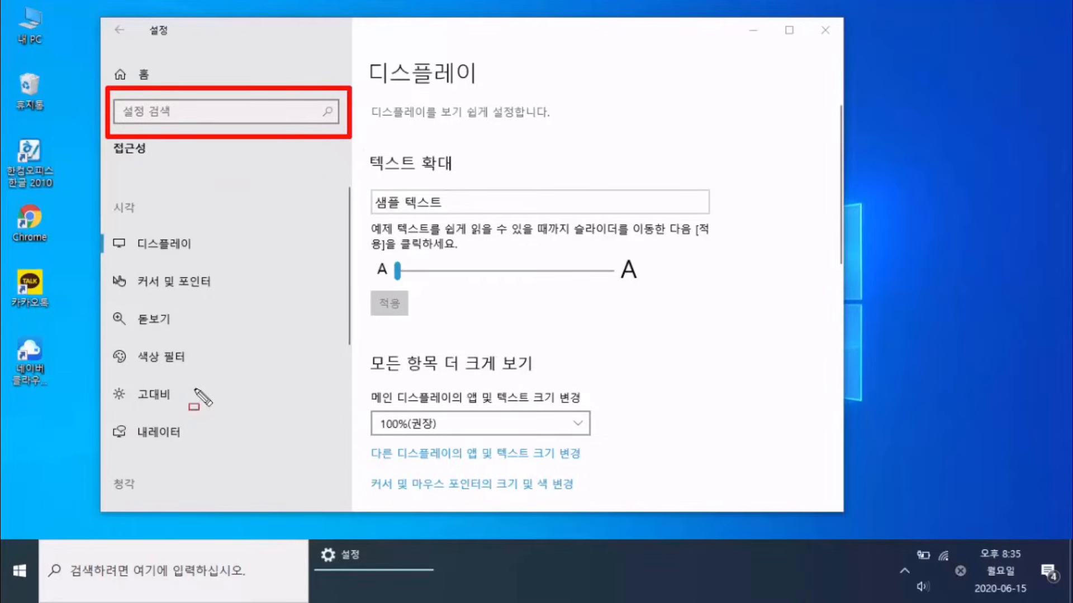
pyautogui.moveTo(32, 536)
pyautogui.mouseDown()
pyautogui.moveTo(52, 581)
pyautogui.moveTo(318, 601)
pyautogui.mouseUp()
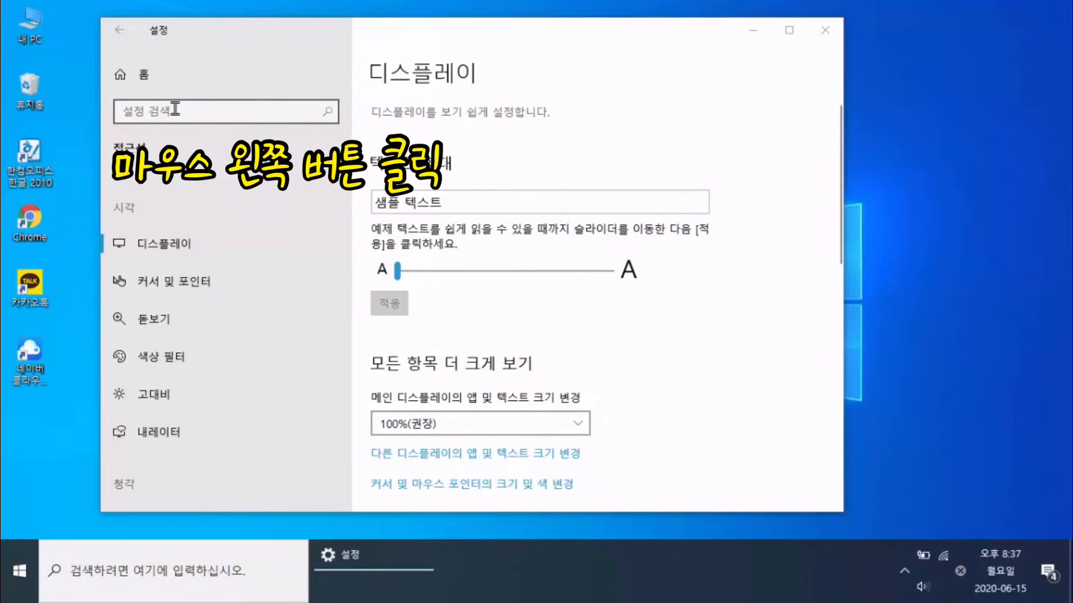
pyautogui.click(175, 109)
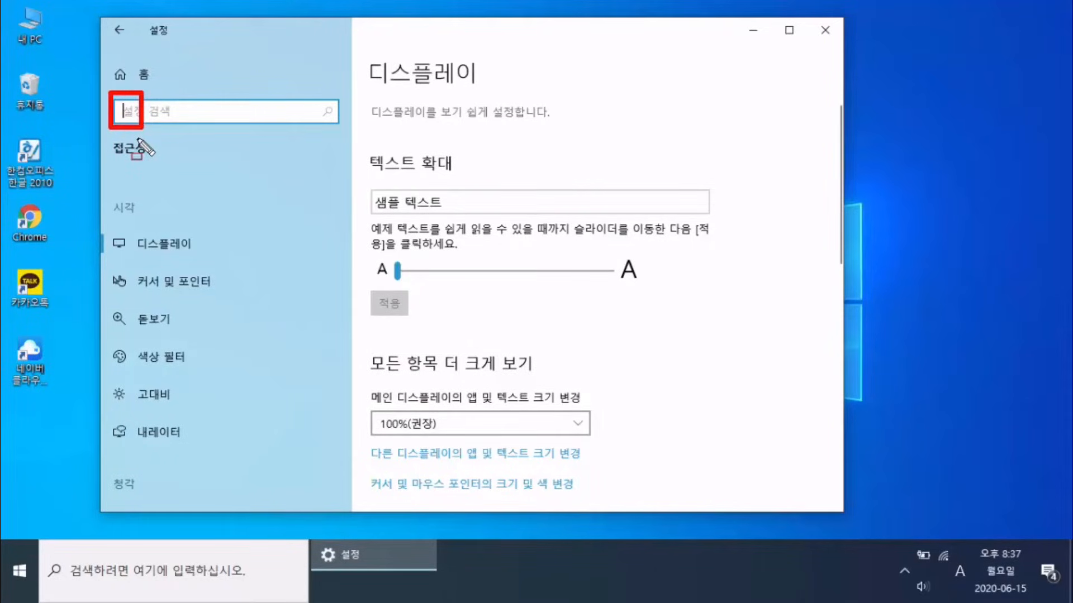
pyautogui.press('Escape')
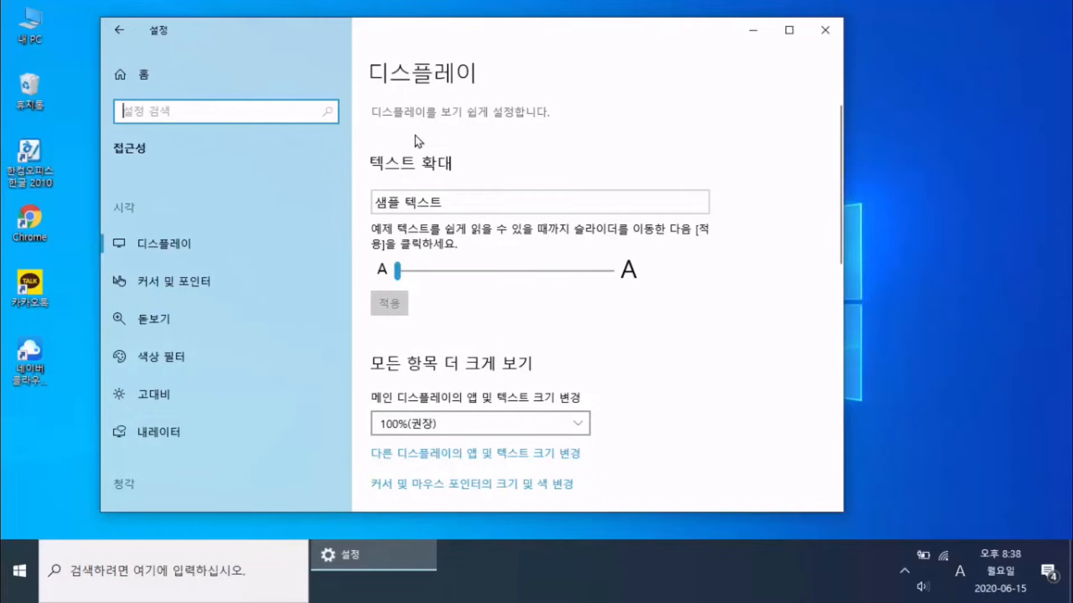
pyautogui.press('Hangul')
pyautogui.write('한컴')
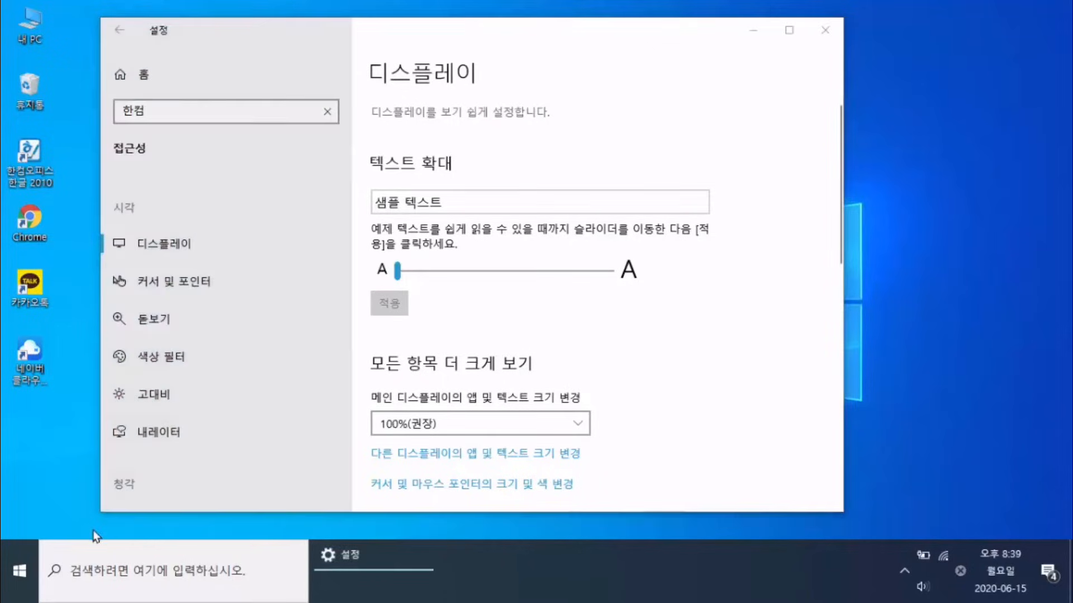
# - Search the whole computer for "한컴" with Windows Search, then close the search results
pyautogui.moveTo(36, 543)
pyautogui.mouseDown()
pyautogui.moveTo(101, 583)
pyautogui.moveTo(317, 600)
pyautogui.mouseUp()
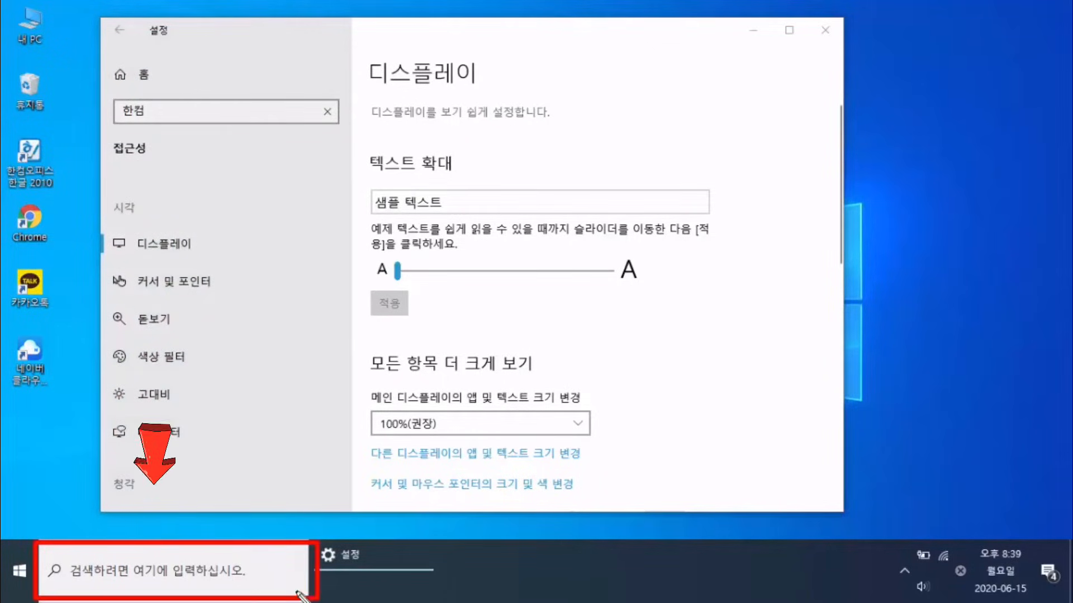
pyautogui.click(231, 567)
pyautogui.write('한컴')
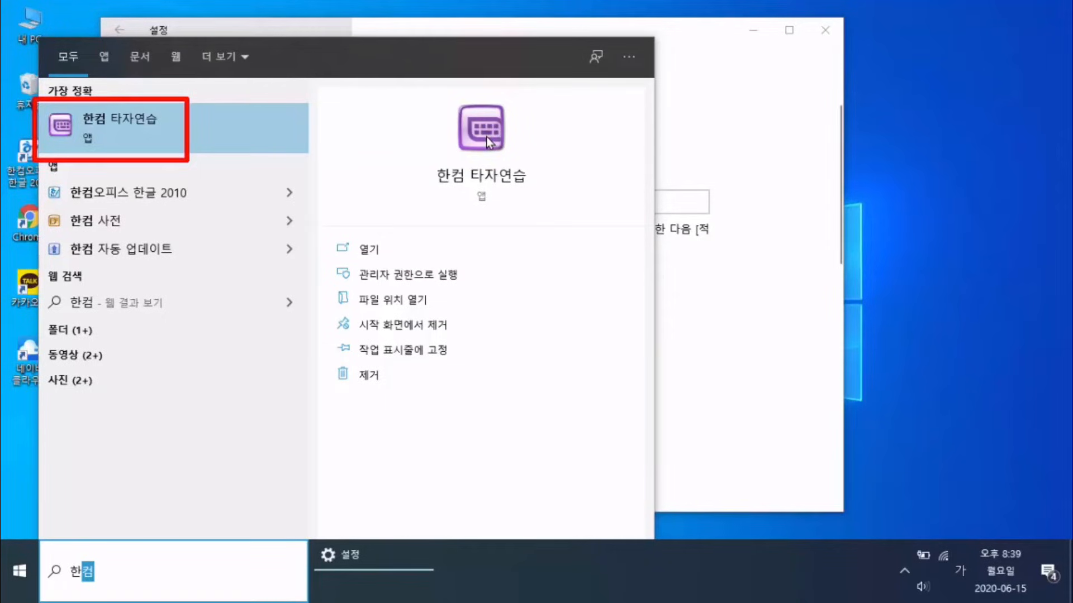
pyautogui.click(185, 47)
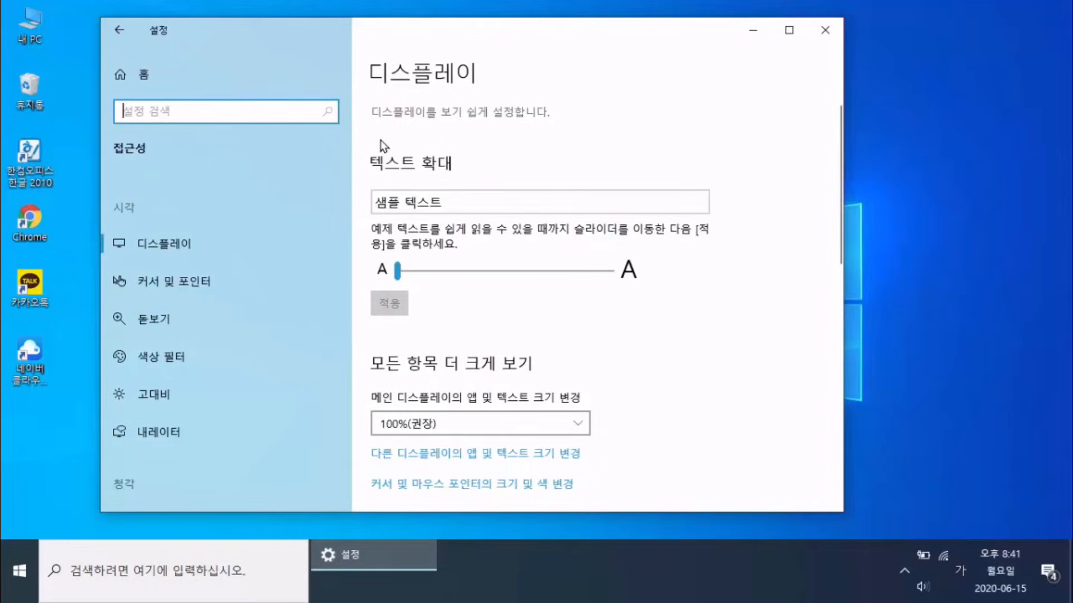
# - Search within Settings for "마우스" and open the suggestion for changing the mouse's primary button
pyautogui.write('마우스')
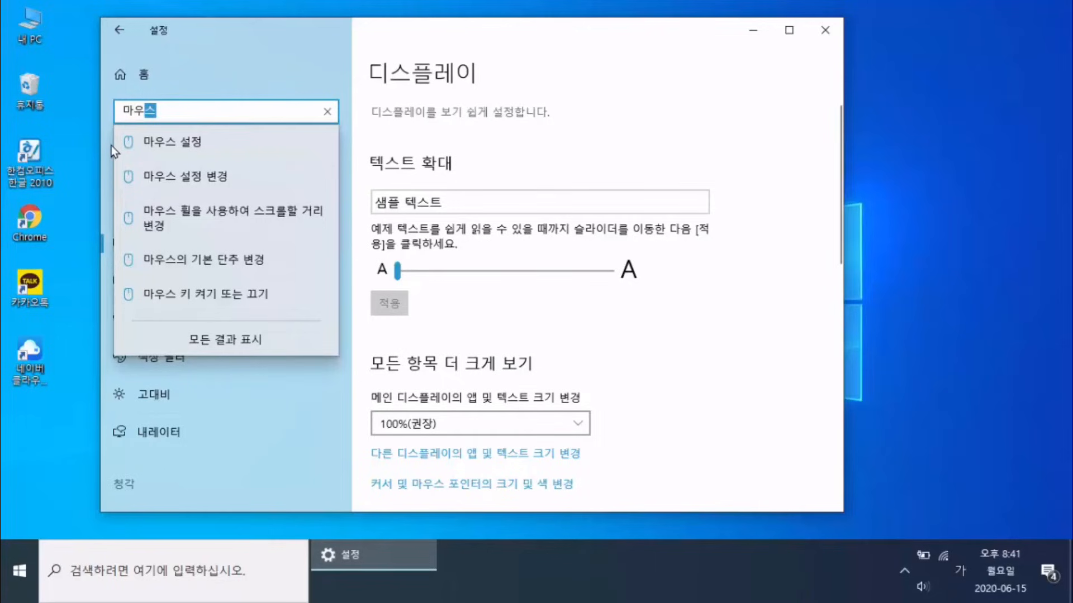
pyautogui.moveTo(137, 126); pyautogui.dragTo(186, 305)
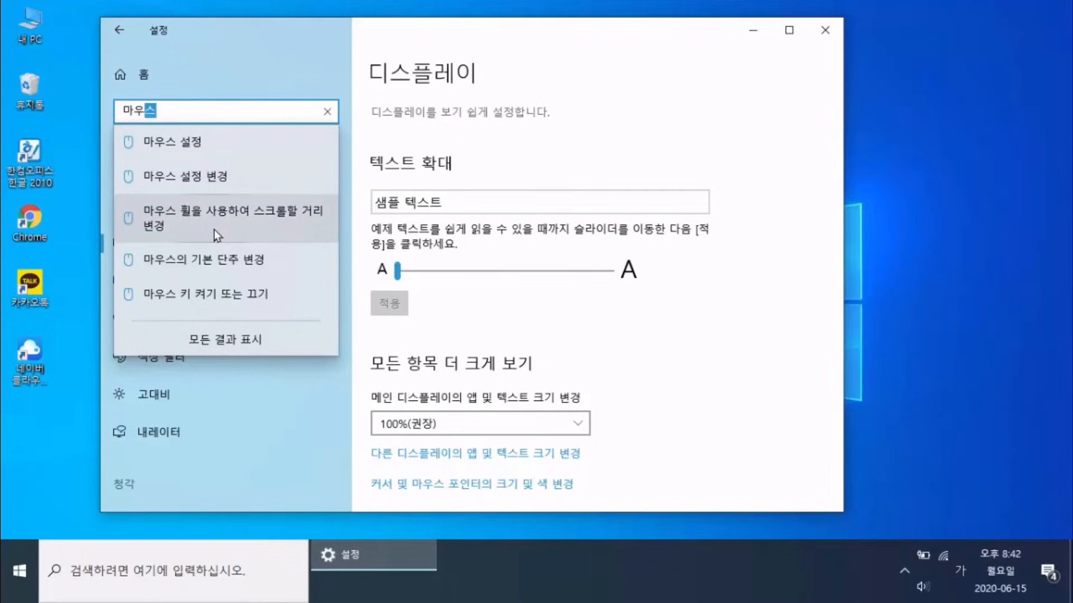
pyautogui.click(220, 258)
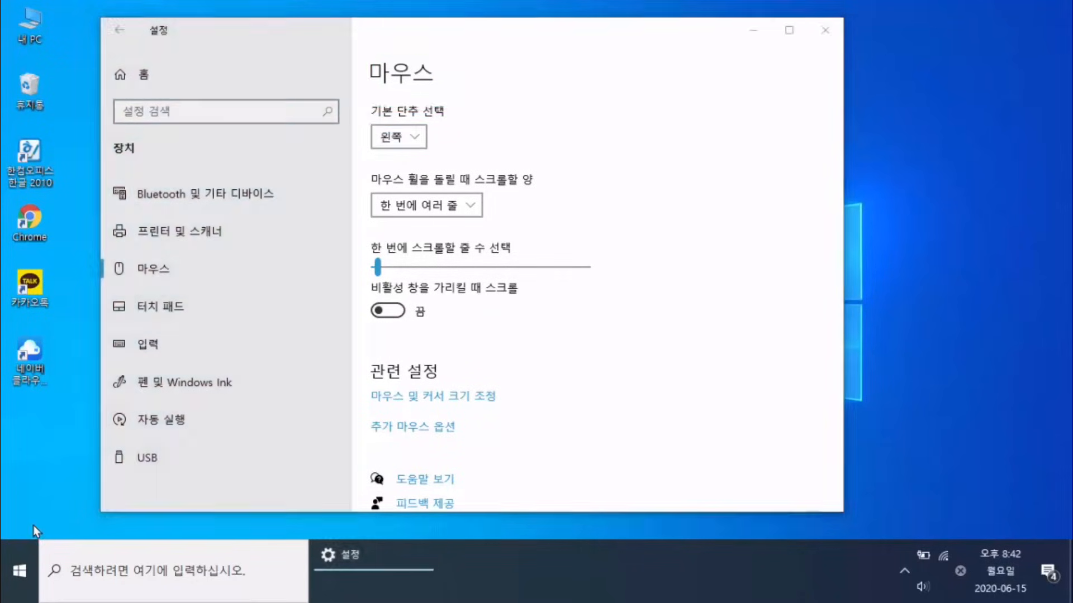
# - Search the whole computer for "마우스" with Windows Search
pyautogui.moveTo(32, 525)
pyautogui.mouseDown()
pyautogui.moveTo(95, 594)
pyautogui.moveTo(315, 602)
pyautogui.mouseUp()
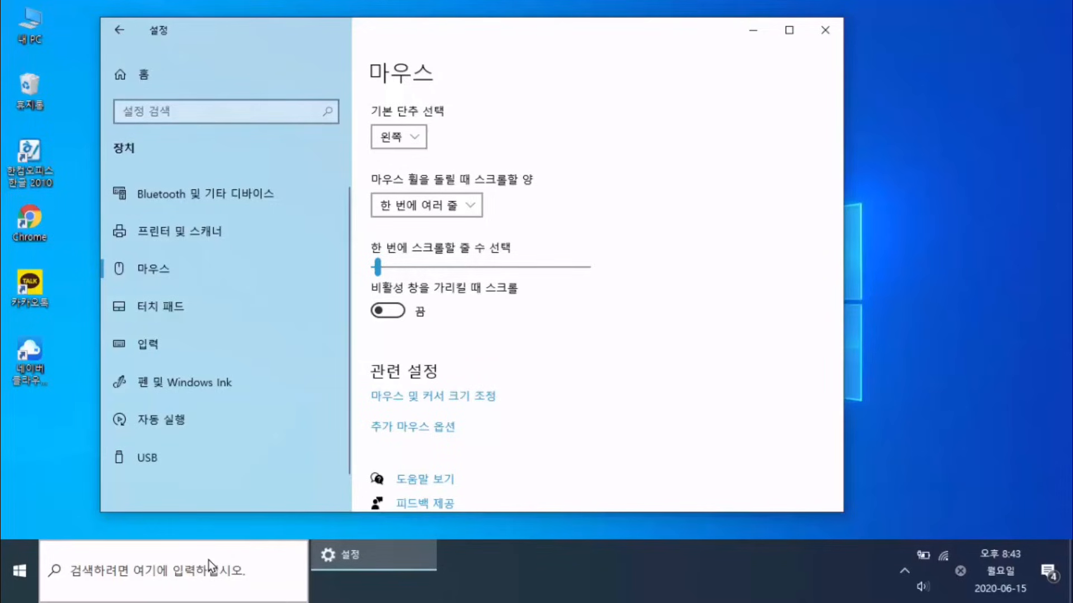
pyautogui.click(209, 565)
pyautogui.write('마우스')
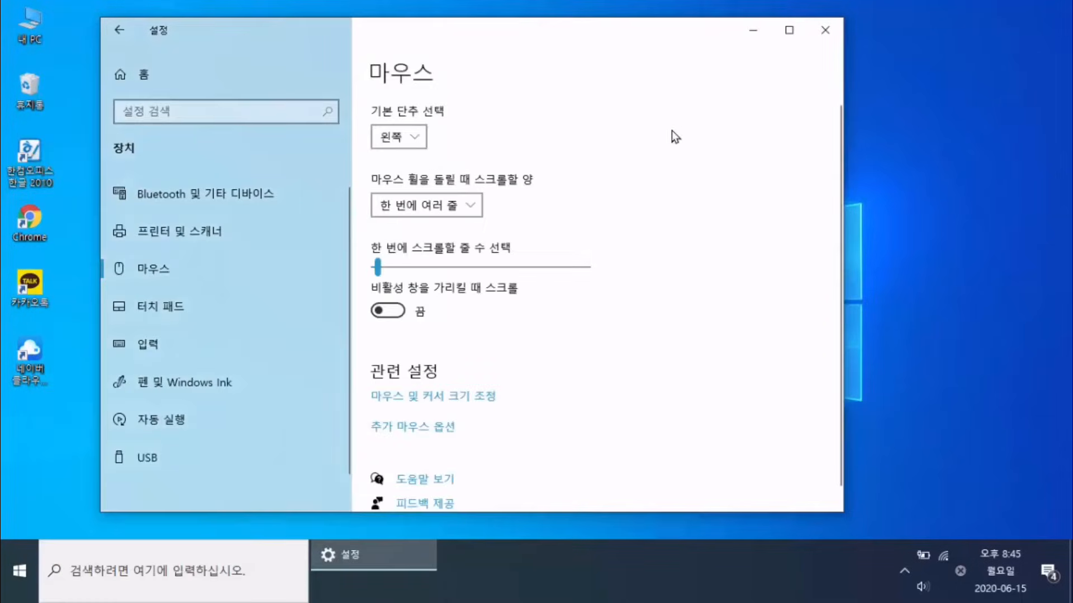
pyautogui.moveTo(107, 93); pyautogui.dragTo(344, 143)
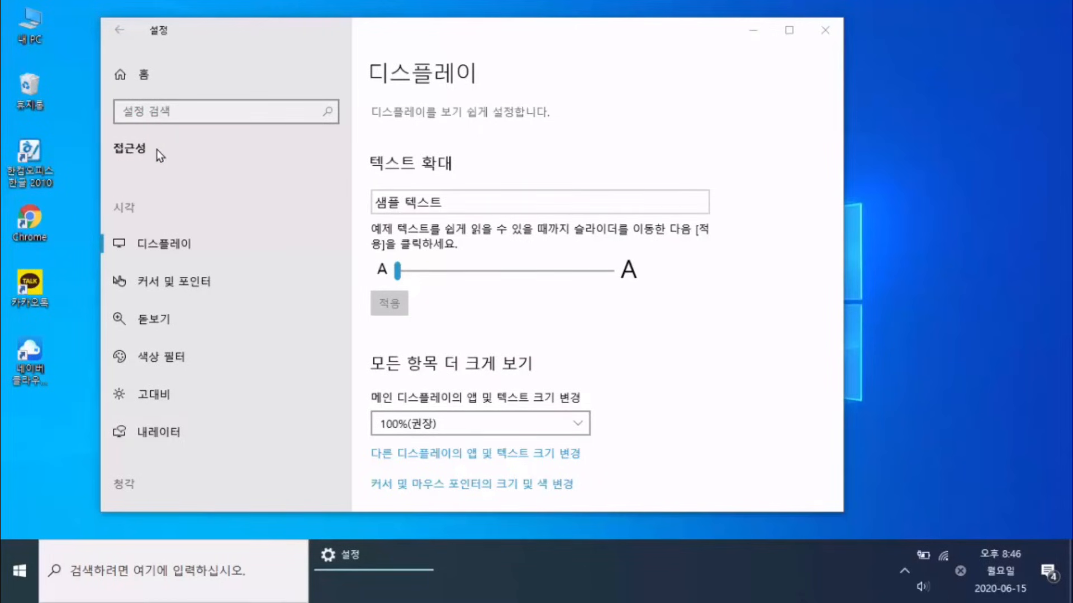
# - Try the 접근성 heading as a link, then reach the same category through the Settings home page
pyautogui.click(158, 149)
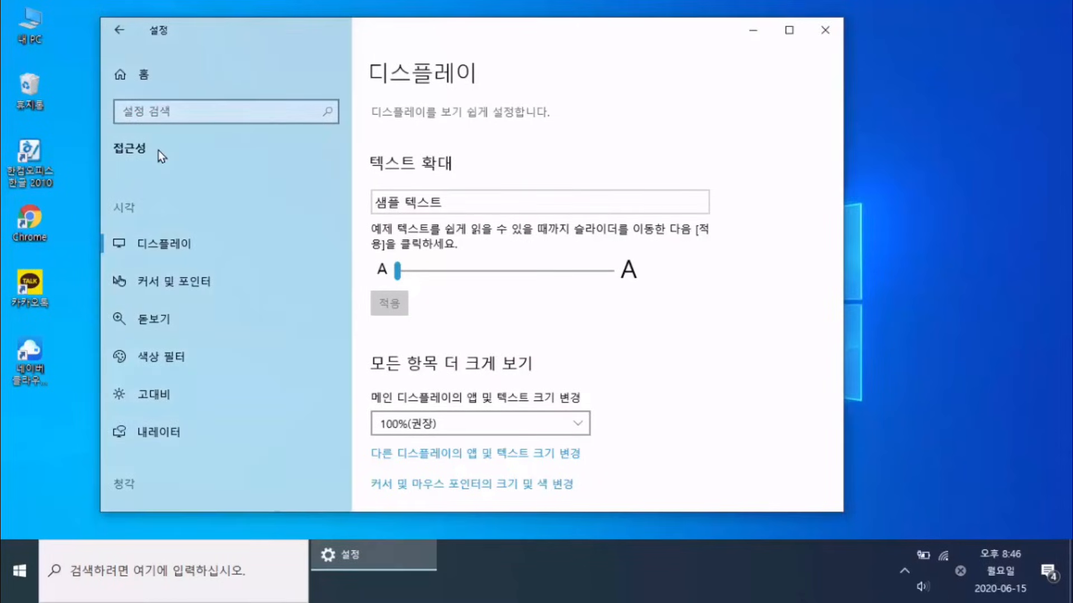
pyautogui.click(177, 79)
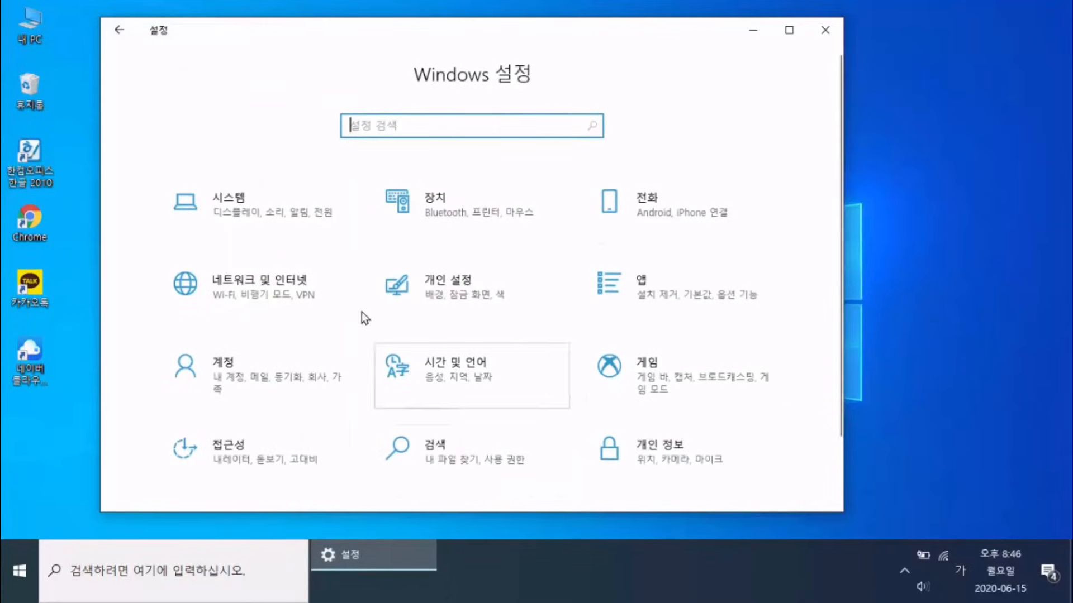
pyautogui.click(275, 455)
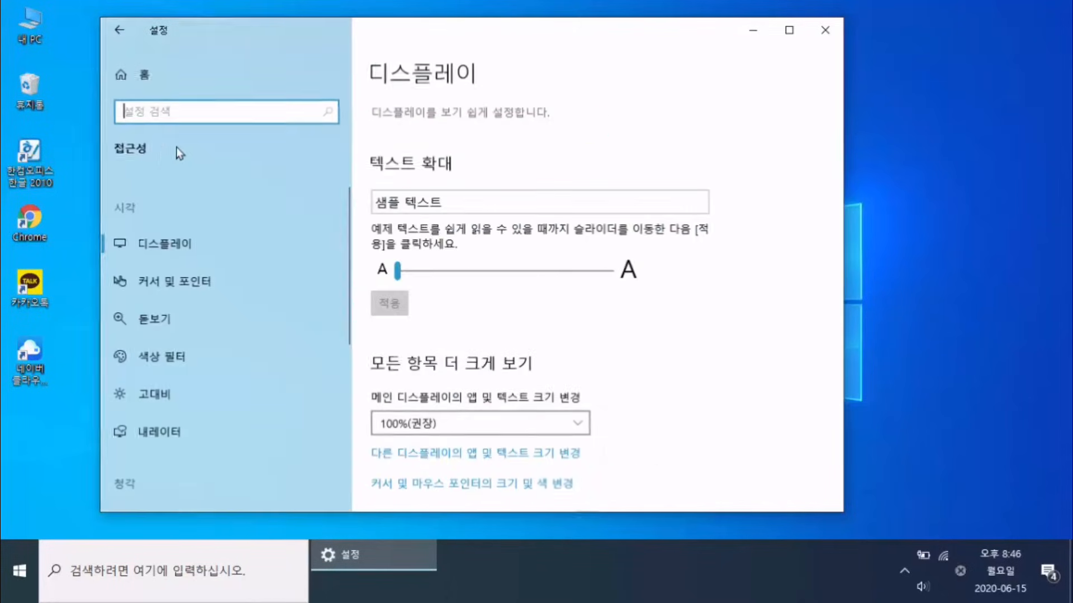
pyautogui.click(127, 146)
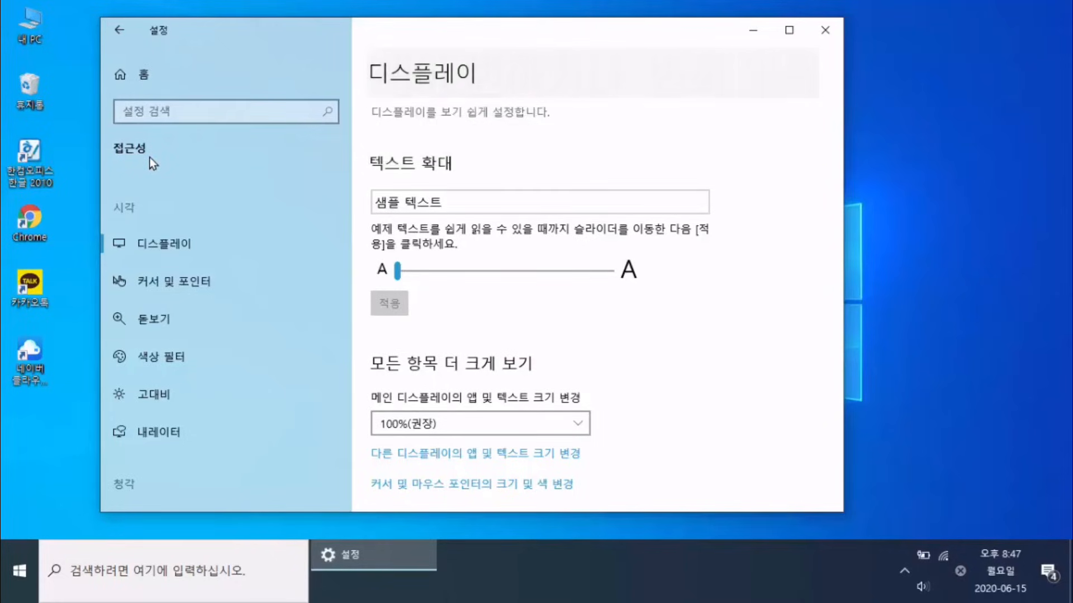
# - Go from the 접근성 settings to the Settings home page and open 접근성 again
pyautogui.moveTo(107, 133); pyautogui.dragTo(178, 170)
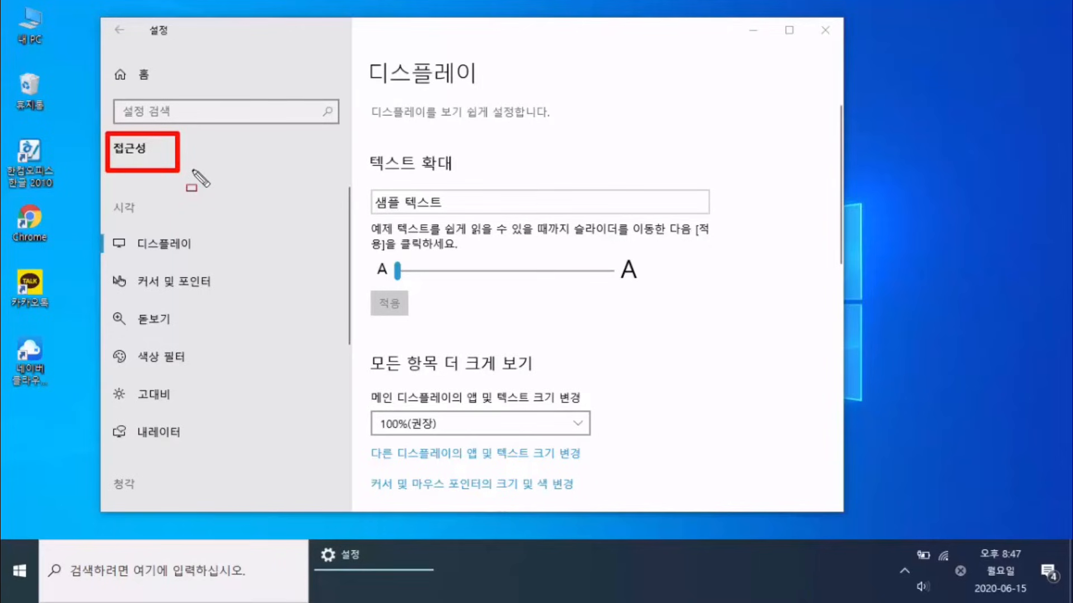
pyautogui.press('Escape')
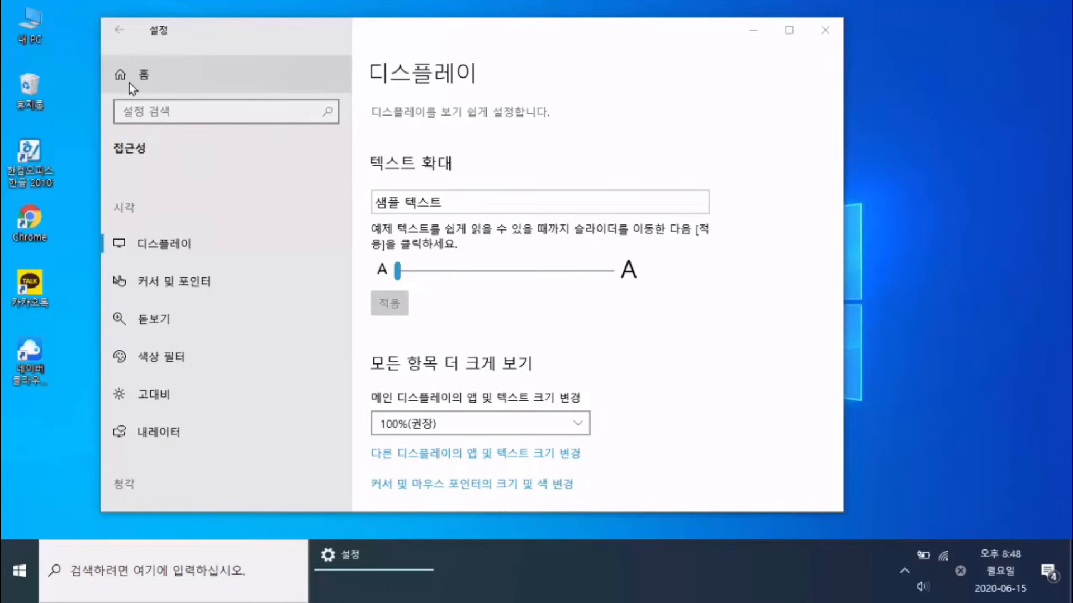
pyautogui.click(160, 74)
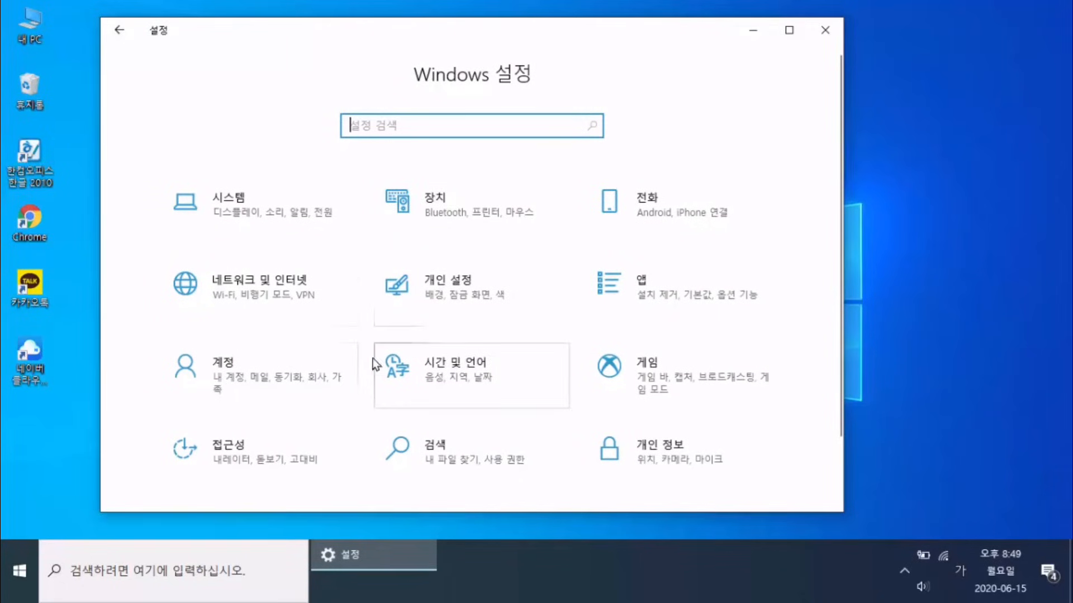
pyautogui.click(253, 448)
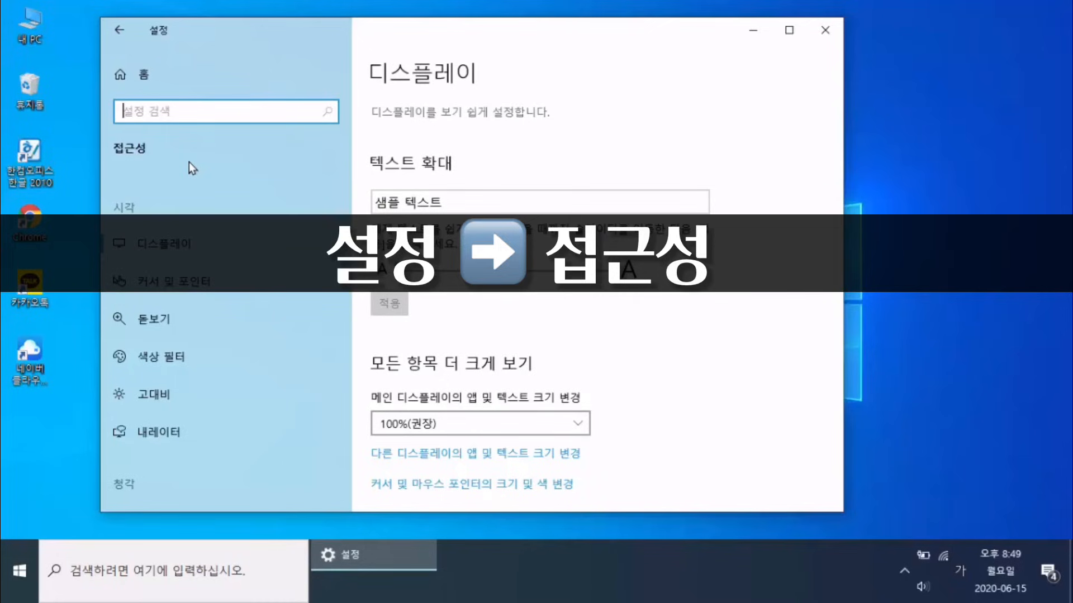
# - Go back to the Settings home page and open the 장치 (Devices) category
pyautogui.click(119, 30)
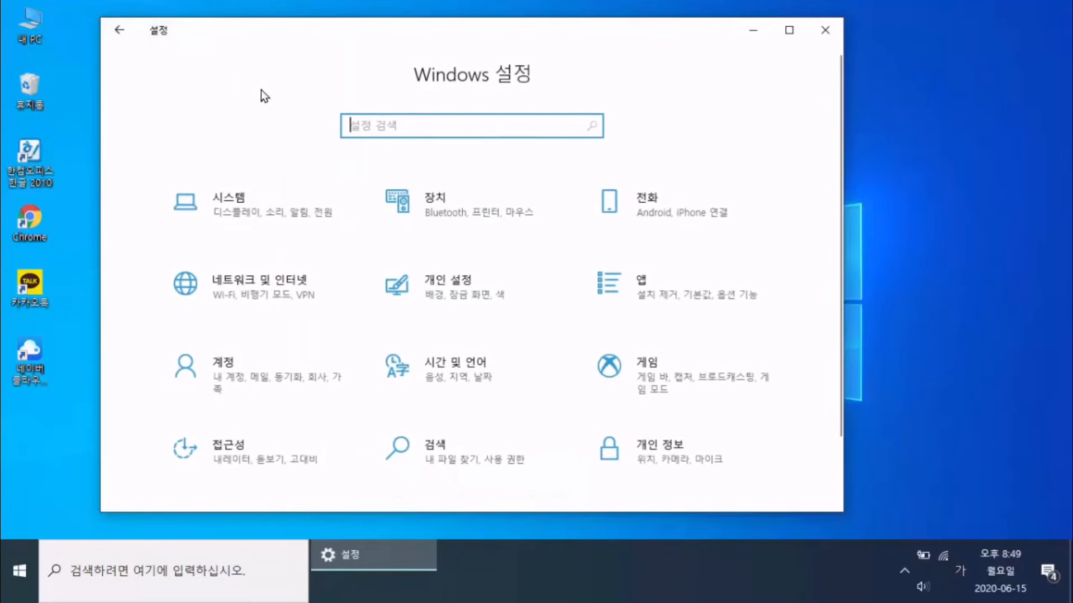
pyautogui.click(461, 204)
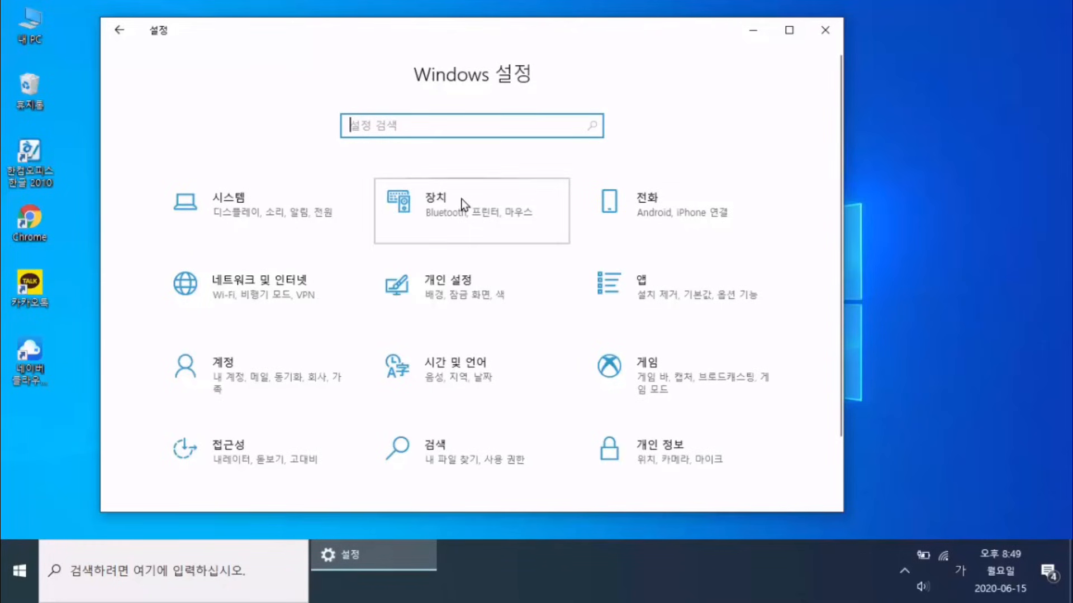